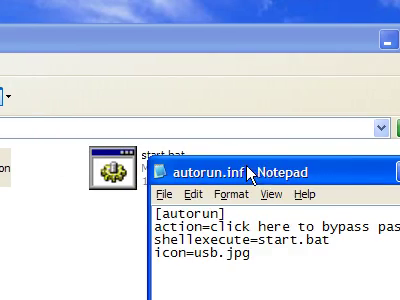
# Review the autorun.inf notes, highlighting the bypass-password action, start.bat and usb.jpg references
pyautogui.moveTo(250, 172)
pyautogui.mouseDown()
pyautogui.moveTo(180, 107)
pyautogui.moveTo(177, 95)
pyautogui.mouseUp()
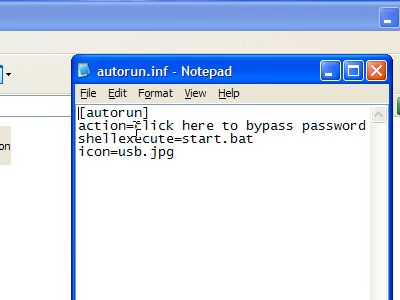
pyautogui.moveTo(134, 126); pyautogui.dragTo(366, 126)
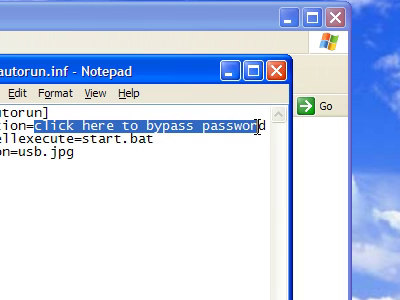
pyautogui.moveTo(258, 126); pyautogui.dragTo(264, 122)
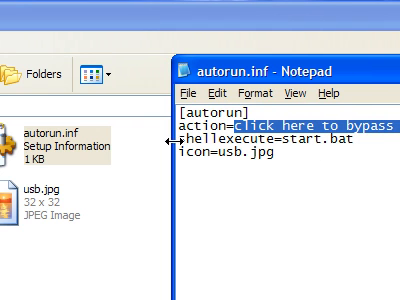
pyautogui.moveTo(284, 139); pyautogui.dragTo(354, 139)
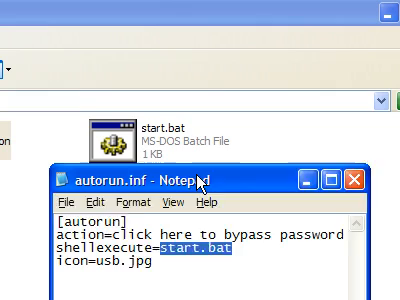
pyautogui.moveTo(170, 210); pyautogui.dragTo(175, 104)
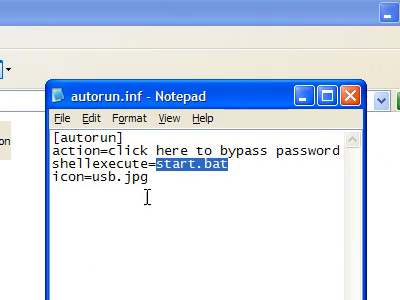
pyautogui.moveTo(147, 184); pyautogui.dragTo(90, 184)
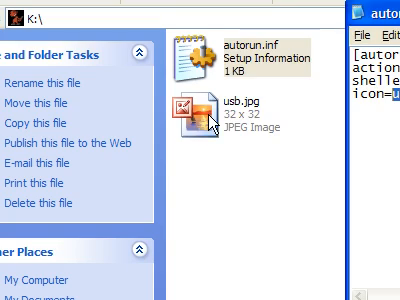
# Select usb.jpg and close the Microsoft Office picture window from the taskbar
pyautogui.click(218, 118)
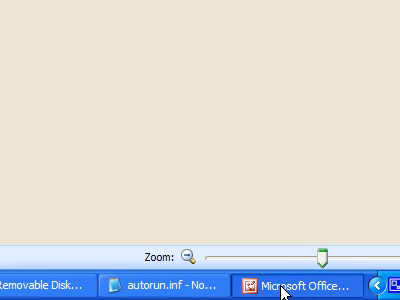
pyautogui.rightClick(285, 287)
pyautogui.click(233, 271)
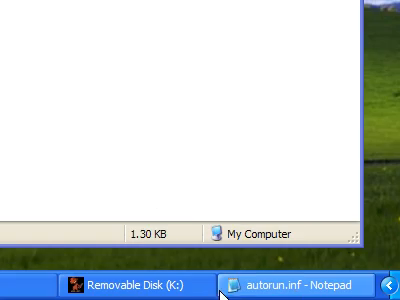
pyautogui.click(290, 285)
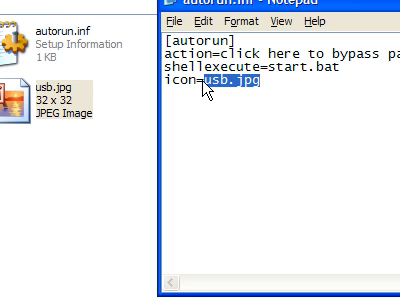
# Recheck usb.jpg on the icon line and close the autorun.inf notes
pyautogui.click(216, 88)
pyautogui.moveTo(205, 80); pyautogui.dragTo(262, 88)
pyautogui.click(262, 88)
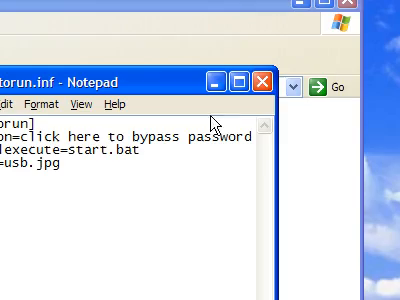
pyautogui.click(362, 82)
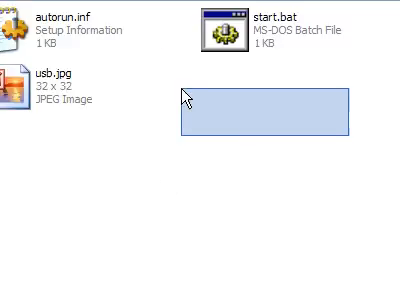
# Set autorun.inf, start.bat and usb.jpg to Hidden through their shared Properties dialog
pyautogui.moveTo(182, 96); pyautogui.dragTo(120, 120)
pyautogui.rightClick(108, 108)
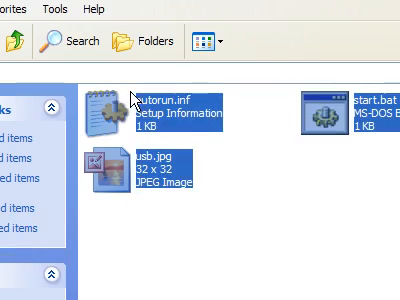
pyautogui.rightClick(133, 98)
pyautogui.click(220, 190)
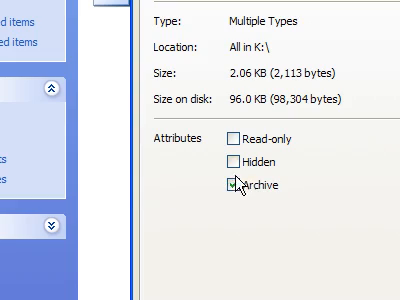
pyautogui.click(233, 162)
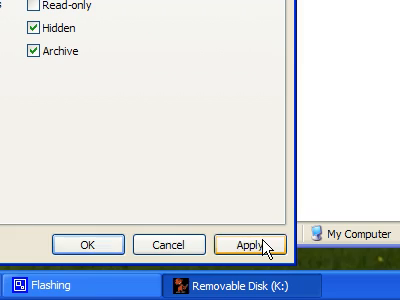
pyautogui.click(250, 245)
pyautogui.click(87, 245)
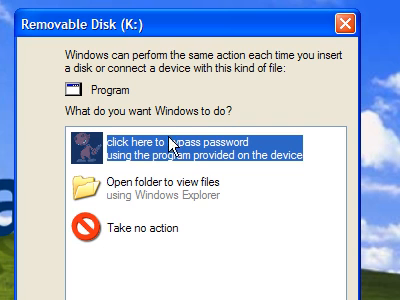
# Run the 'click here to bypass password' AutoPlay action for Removable Disk (K:)
pyautogui.doubleClick(103, 155)
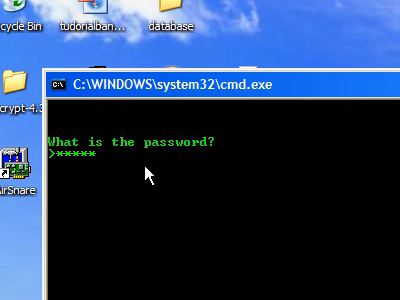
# Submit a wrong password that is denied, then the correct password that is welcomed
pyautogui.press('Return')
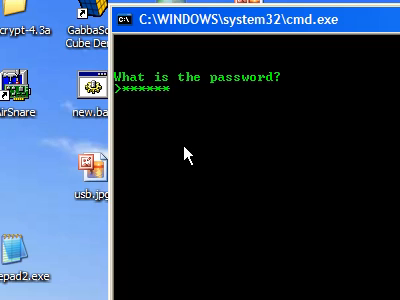
pyautogui.press('Return')
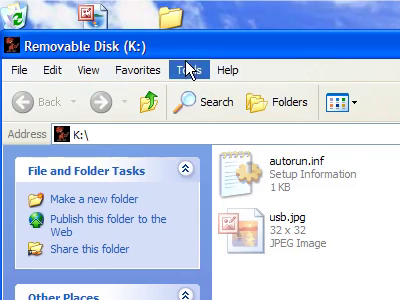
# In Folder Options View, choose 'Do not show hidden files and folders' and apply it
pyautogui.click(188, 70)
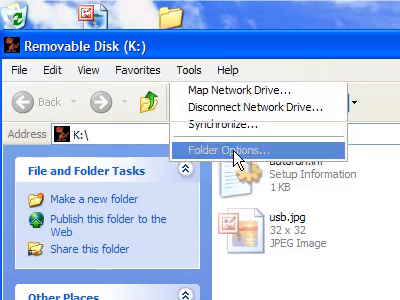
pyautogui.click(236, 150)
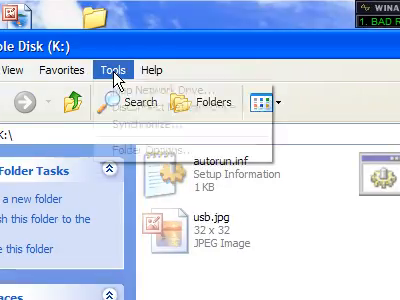
pyautogui.click(113, 70)
pyautogui.click(147, 153)
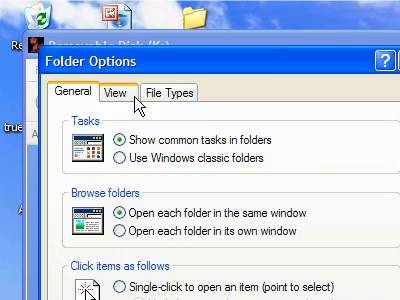
pyautogui.click(117, 93)
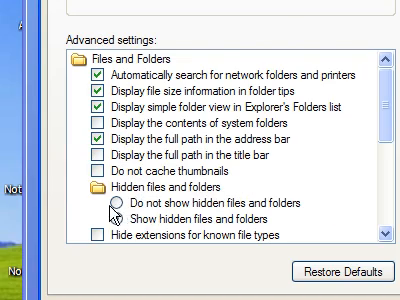
pyautogui.click(117, 203)
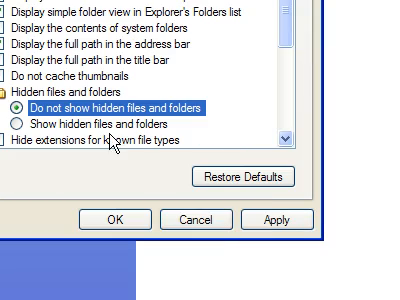
pyautogui.click(270, 220)
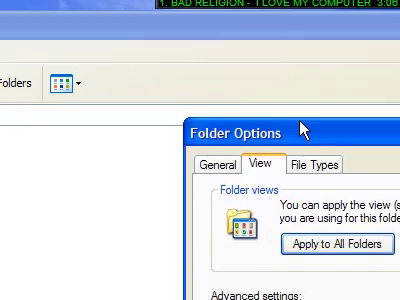
# Toggle hidden files shown and hidden again to demonstrate, then confirm the folder settings
pyautogui.moveTo(212, 95); pyautogui.dragTo(283, 93)
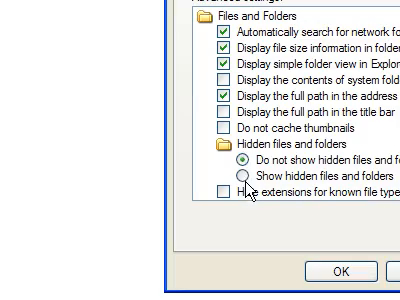
pyautogui.click(242, 258)
pyautogui.click(242, 176)
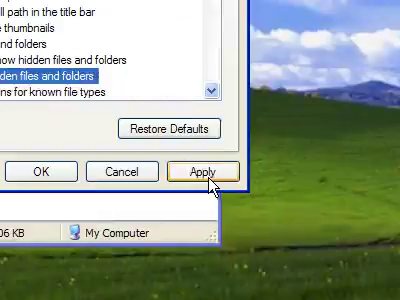
pyautogui.click(203, 172)
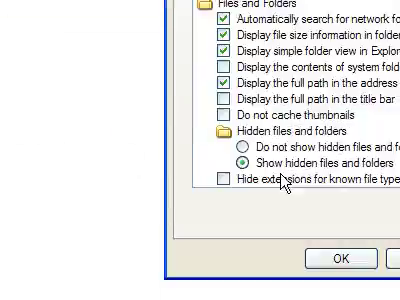
pyautogui.click(268, 147)
pyautogui.click(302, 176)
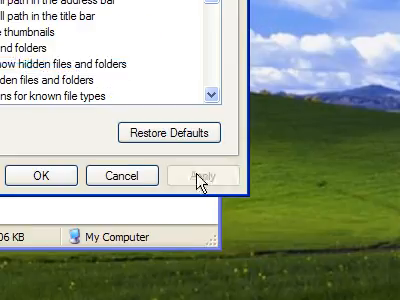
pyautogui.click(141, 176)
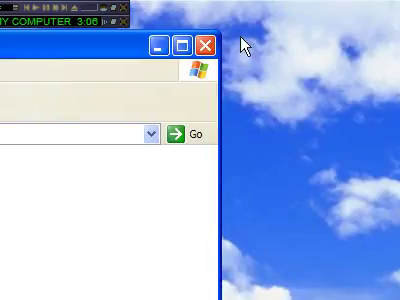
# Close the Removable Disk Explorer window before starting a new Notepad document
pyautogui.click(206, 46)
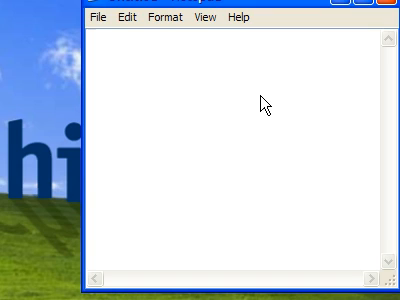
pyautogui.write('paui')
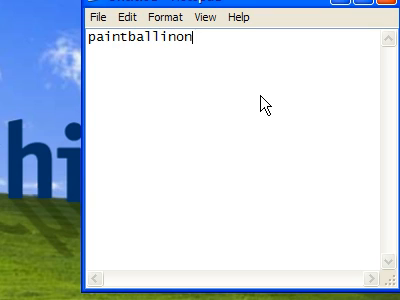
pyautogui.write('e')
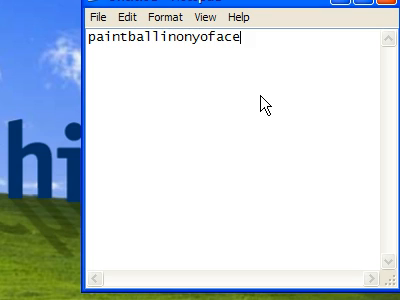